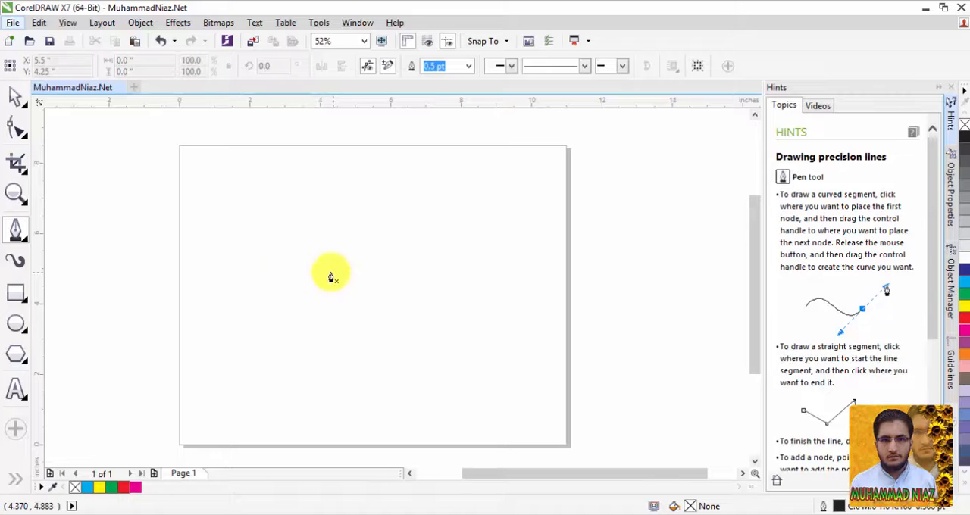
# Draw the outer turn of a spiral with the B-Spline tool, placing control points clockwise around the page's lower-left area.
pyautogui.click(22, 234)
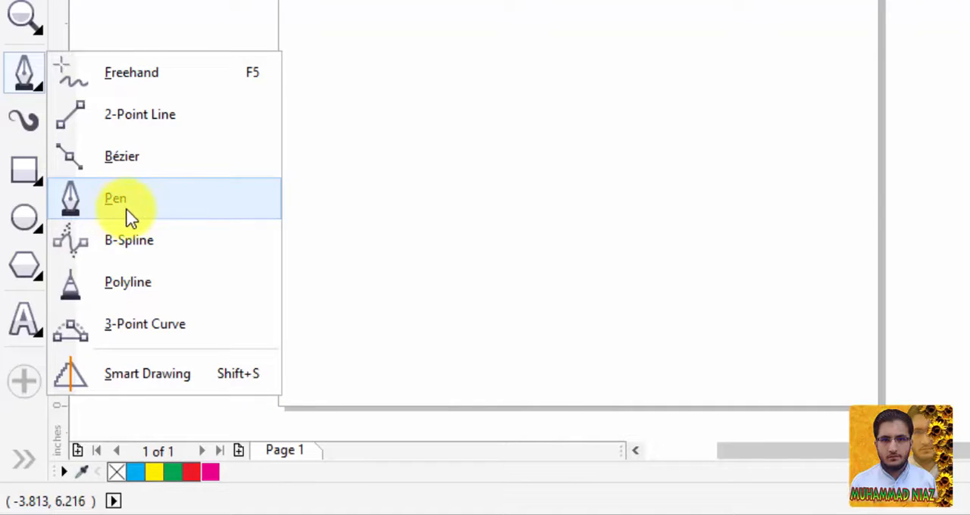
pyautogui.click(146, 252)
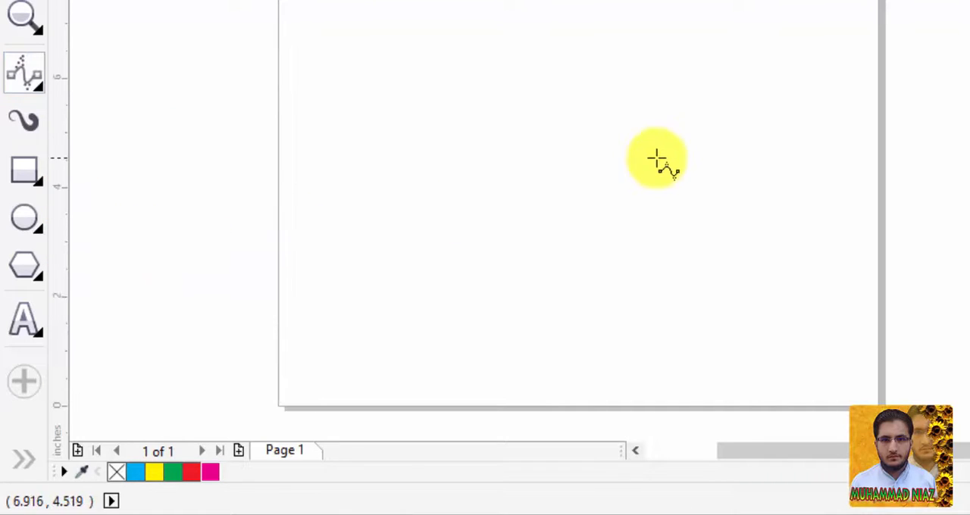
pyautogui.click(400, 246)
pyautogui.doubleClick(398, 111)
pyautogui.click(347, 116)
pyautogui.click(504, 76)
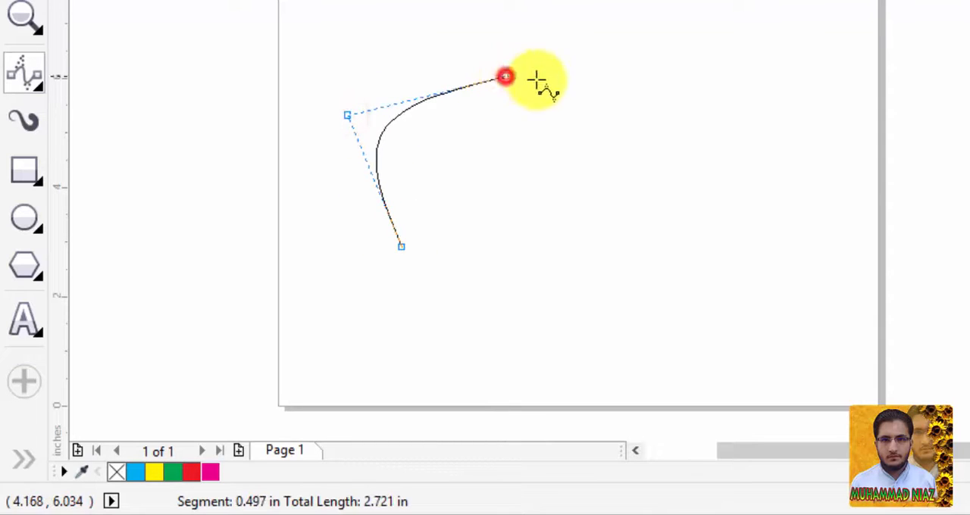
pyautogui.click(610, 150)
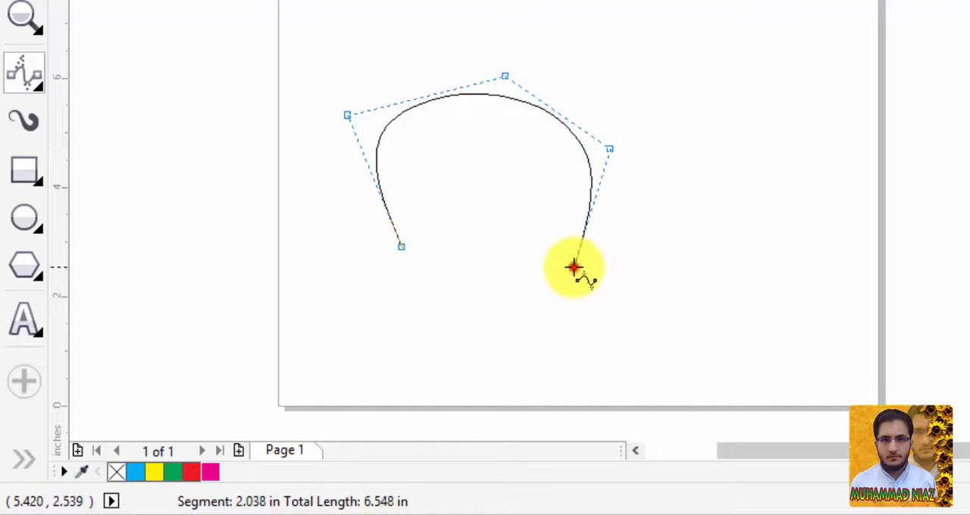
pyautogui.click(573, 267)
pyautogui.click(465, 288)
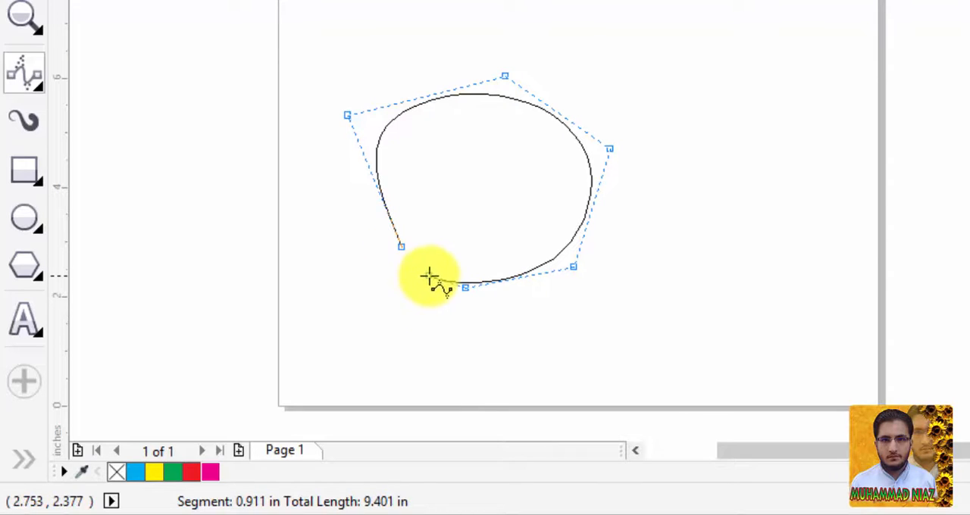
# Continue the B-spline inward with tighter turns and finish it as an open spiral about 19 in long.
pyautogui.click(424, 244)
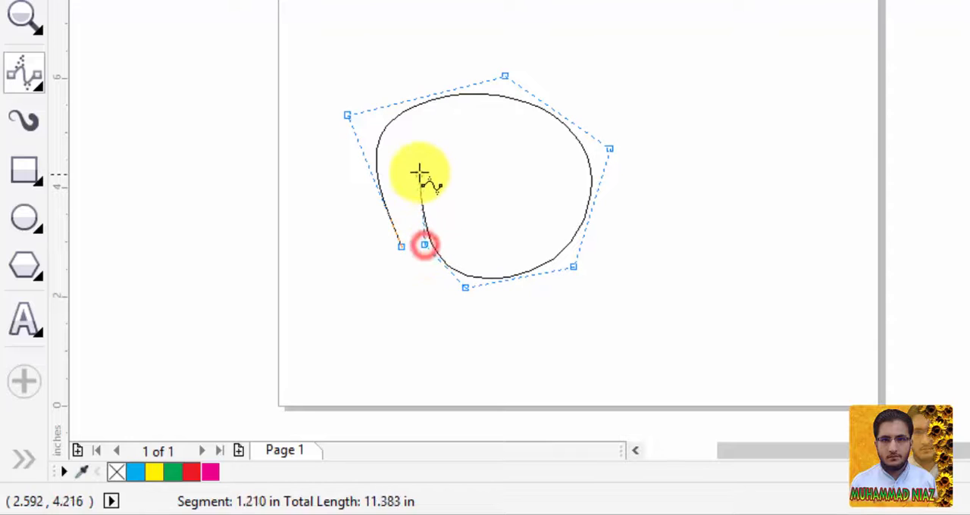
pyautogui.click(412, 160)
pyautogui.click(453, 112)
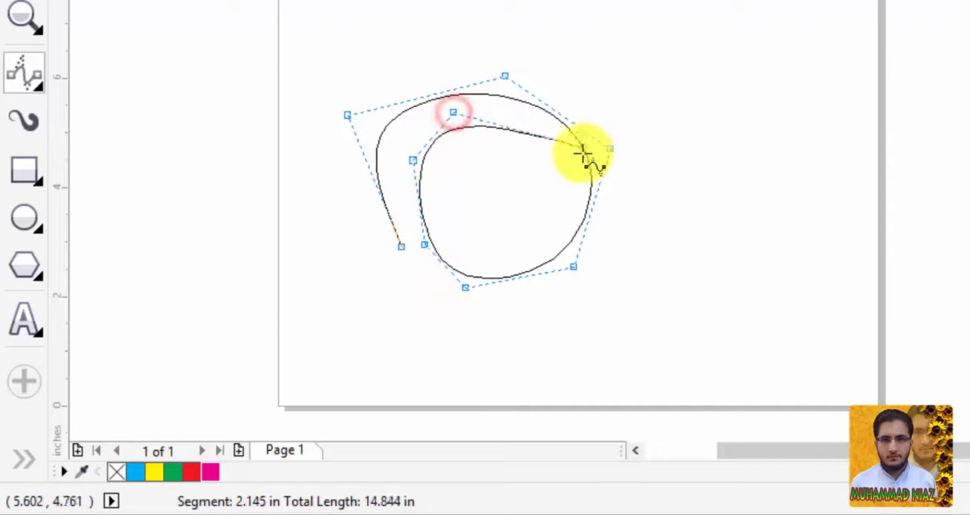
pyautogui.click(563, 159)
pyautogui.click(544, 233)
pyautogui.click(450, 180)
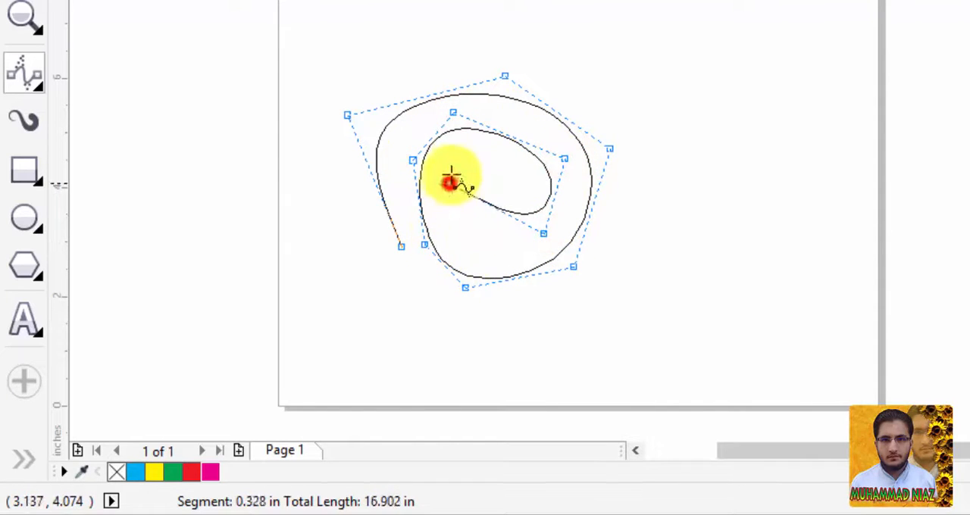
pyautogui.click(529, 167)
pyautogui.click(520, 190)
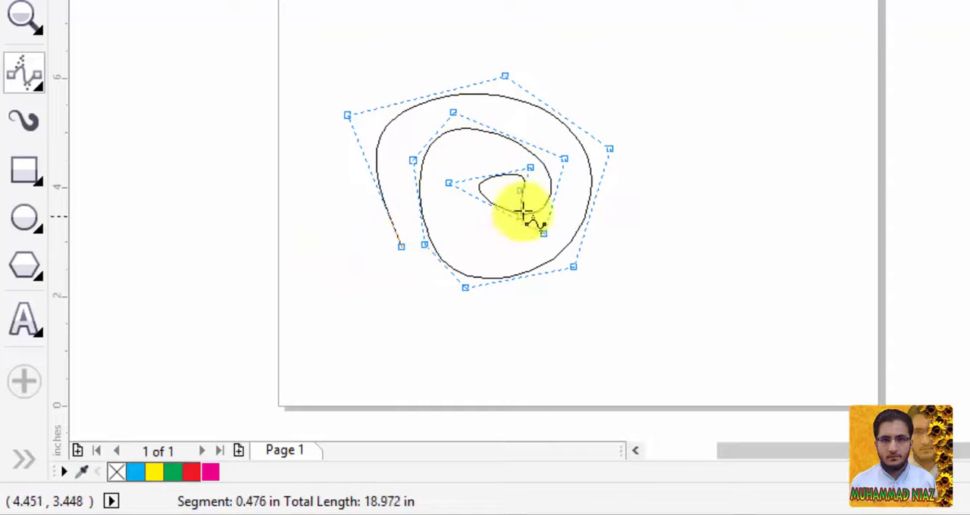
pyautogui.click(505, 191)
pyautogui.press('Return')
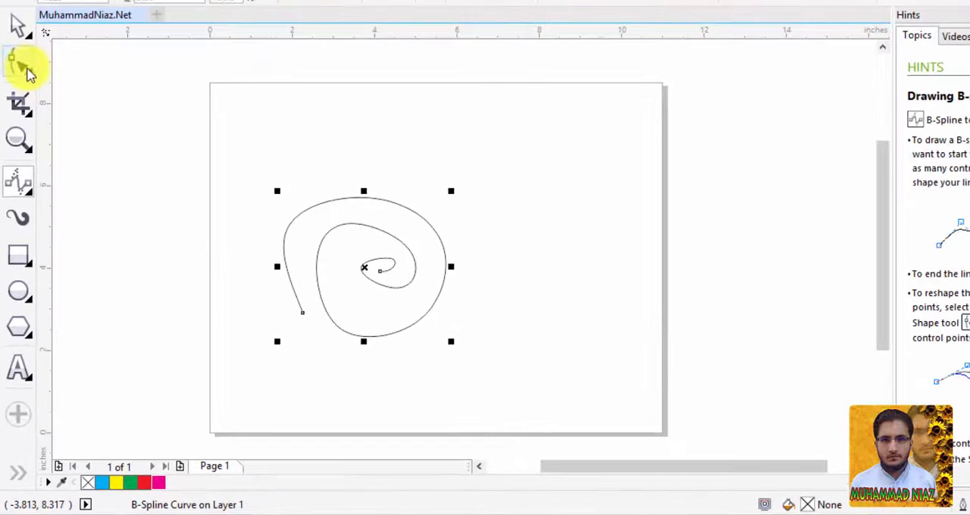
# Reshape the spiral with the Shape tool, moving its control points so the turns are rounder and more evenly spaced.
pyautogui.click(23, 67)
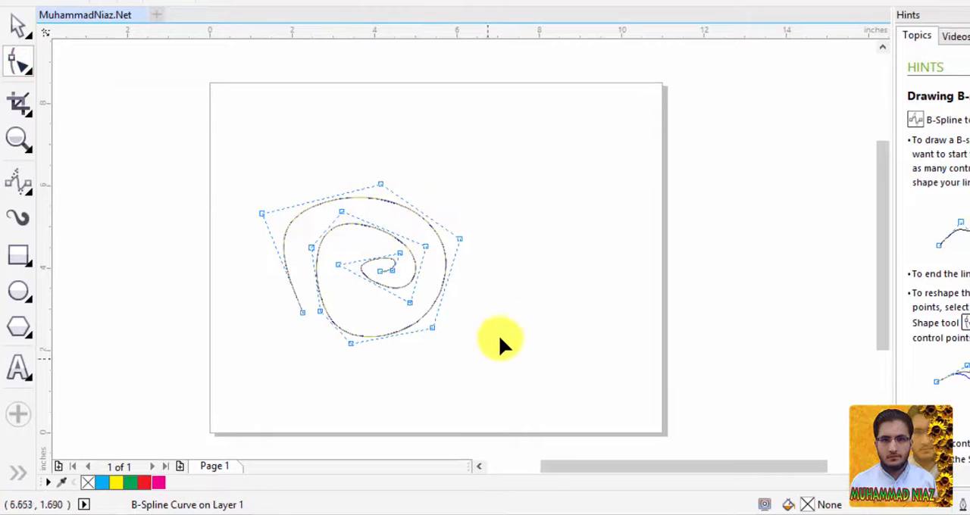
pyautogui.moveTo(302, 314)
pyautogui.mouseDown()
pyautogui.moveTo(256, 314)
pyautogui.moveTo(225, 292)
pyautogui.moveTo(275, 325)
pyautogui.moveTo(300, 313)
pyautogui.moveTo(291, 311)
pyautogui.mouseUp()
pyautogui.moveTo(309, 251); pyautogui.dragTo(302, 247)
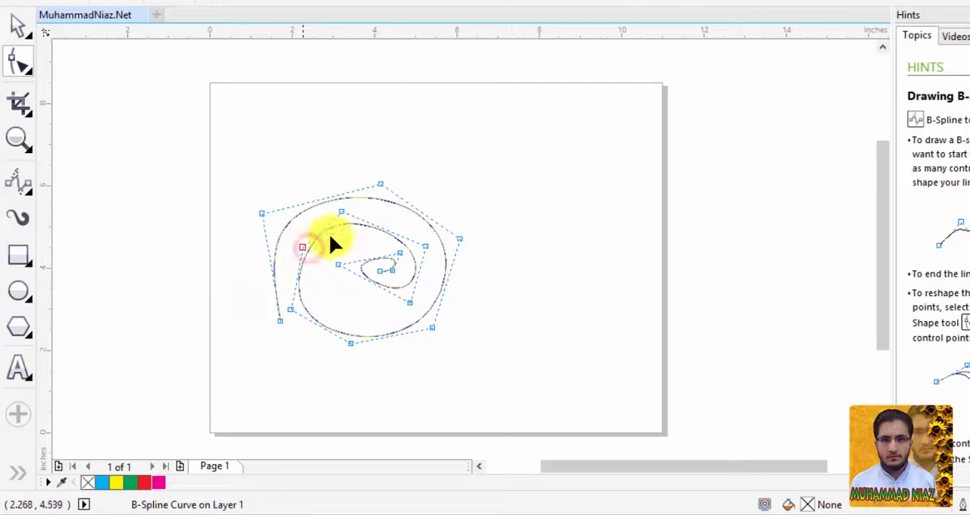
pyautogui.moveTo(341, 213); pyautogui.dragTo(314, 297)
pyautogui.moveTo(409, 304); pyautogui.dragTo(398, 323)
pyautogui.moveTo(426, 247); pyautogui.dragTo(452, 236)
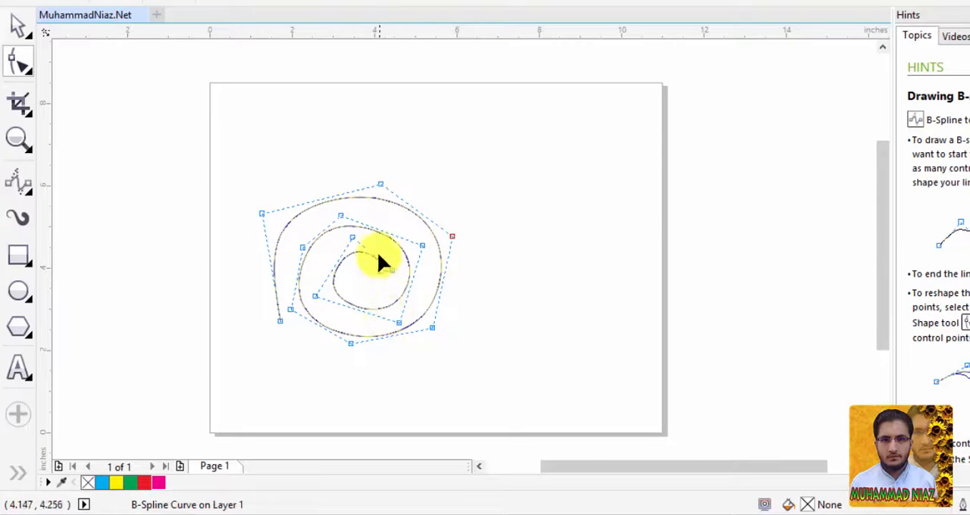
pyautogui.click(508, 194)
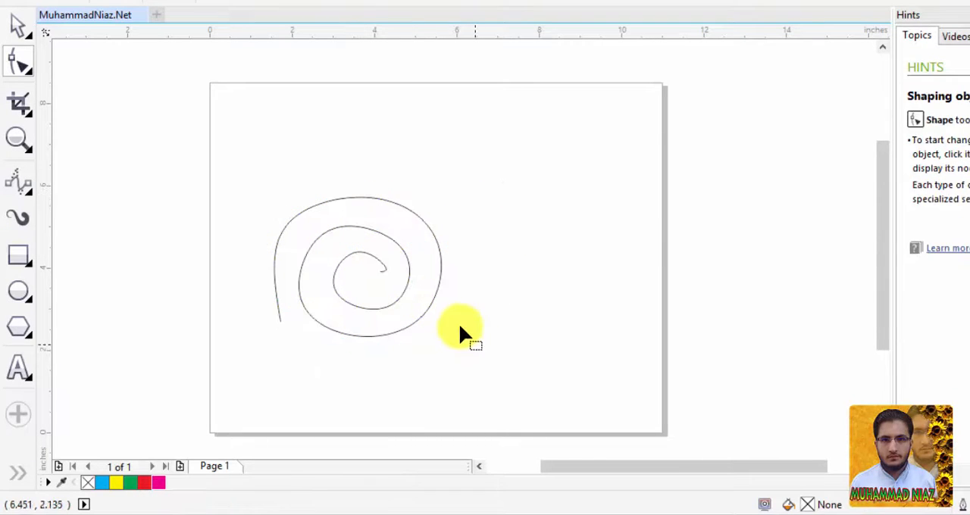
# Select the whole spiral curve and delete it from the page.
pyautogui.click(431, 295)
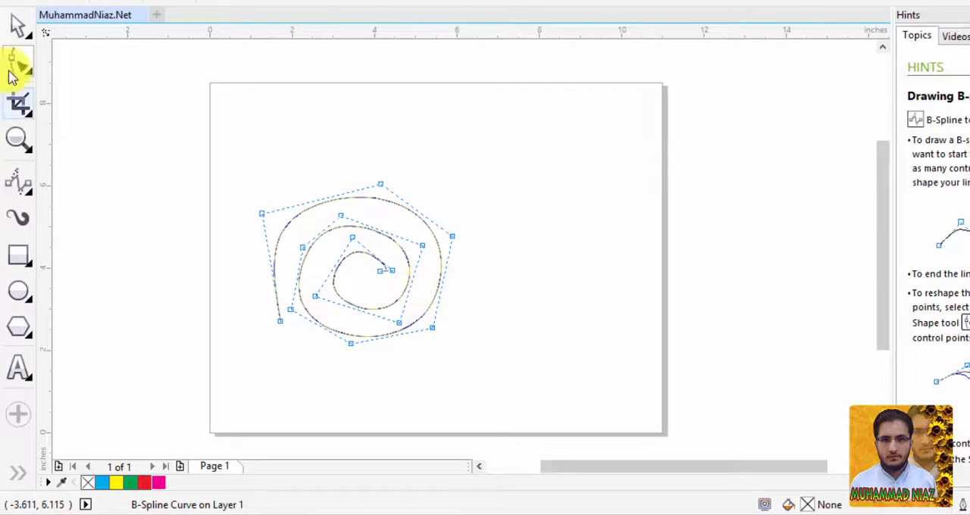
pyautogui.click(18, 24)
pyautogui.moveTo(231, 163); pyautogui.dragTo(500, 365)
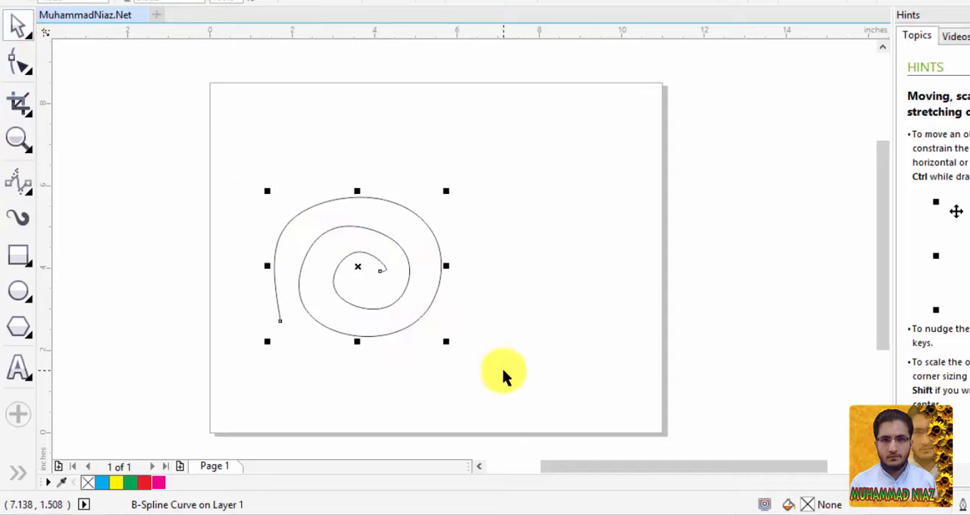
pyautogui.press('Delete')
# Draw a closed B-spline shape with six control points around the middle of the page, ending on its starting point.
pyautogui.click(22, 179)
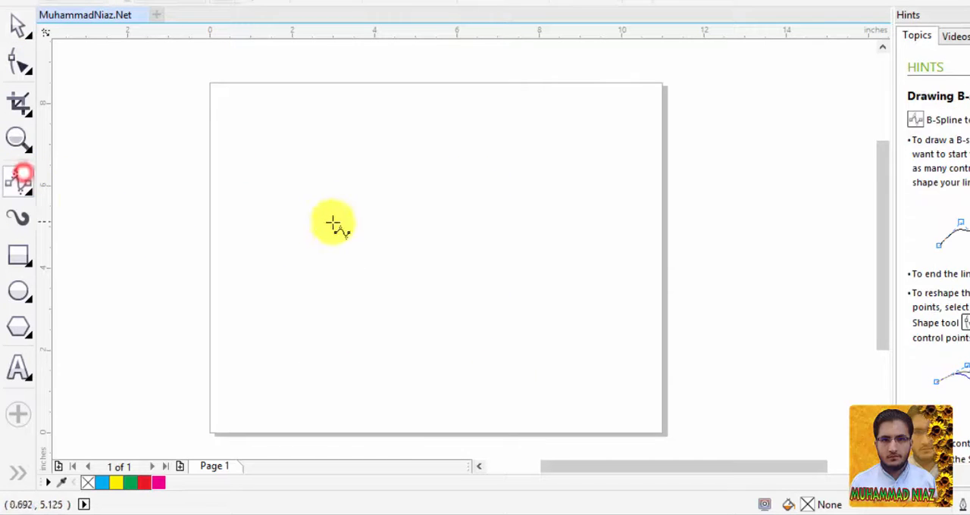
pyautogui.click(316, 163)
pyautogui.click(569, 234)
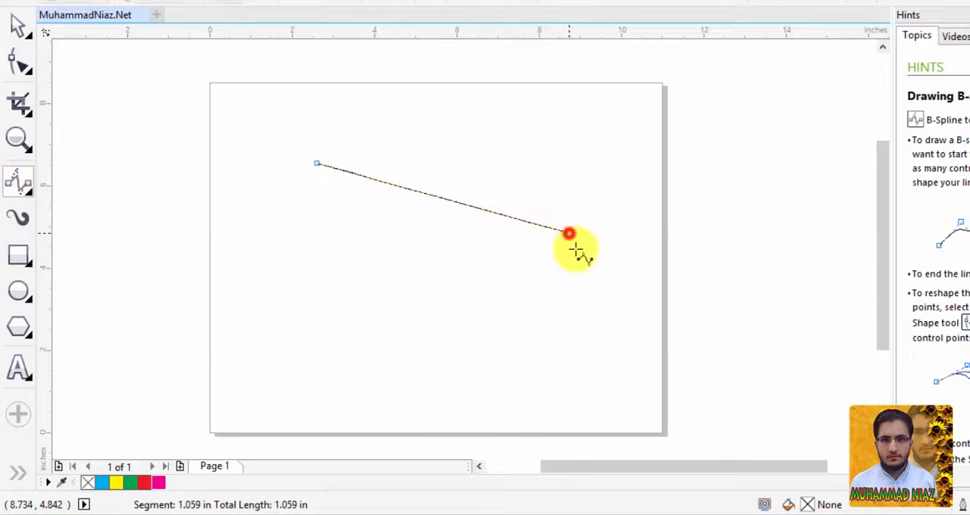
pyautogui.click(493, 372)
pyautogui.click(372, 390)
pyautogui.click(274, 293)
pyautogui.click(297, 241)
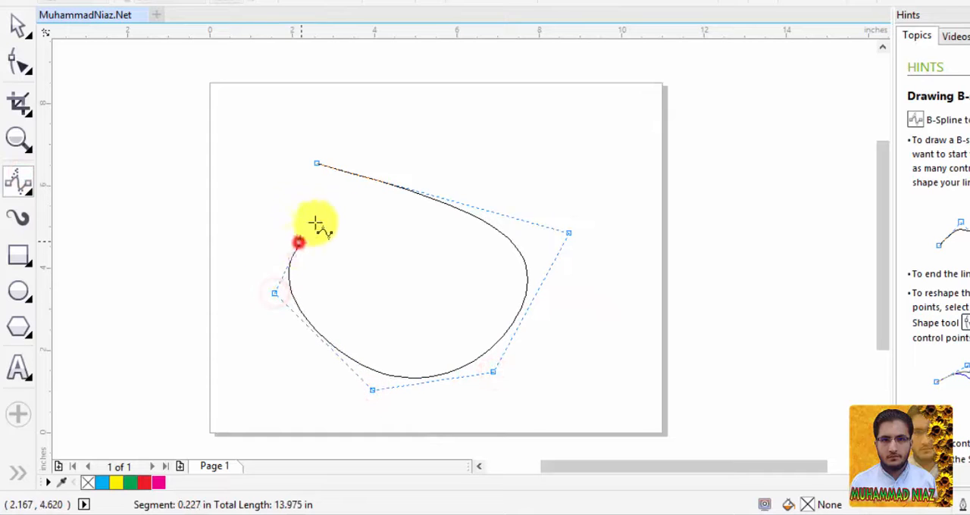
pyautogui.click(316, 166)
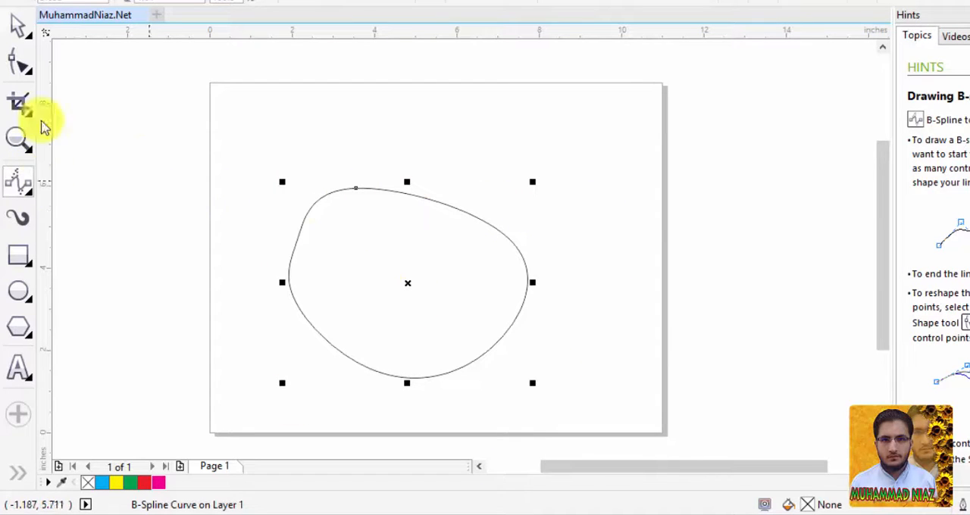
# Adjust the closed curve with the Shape tool, moving its upper control points inward and its lower ones slightly down.
pyautogui.click(22, 66)
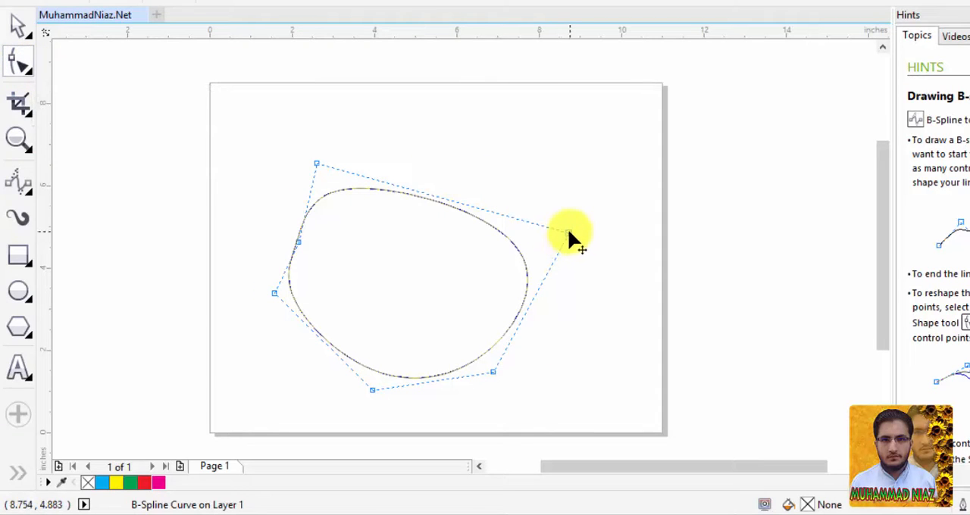
pyautogui.moveTo(568, 233); pyautogui.dragTo(531, 242)
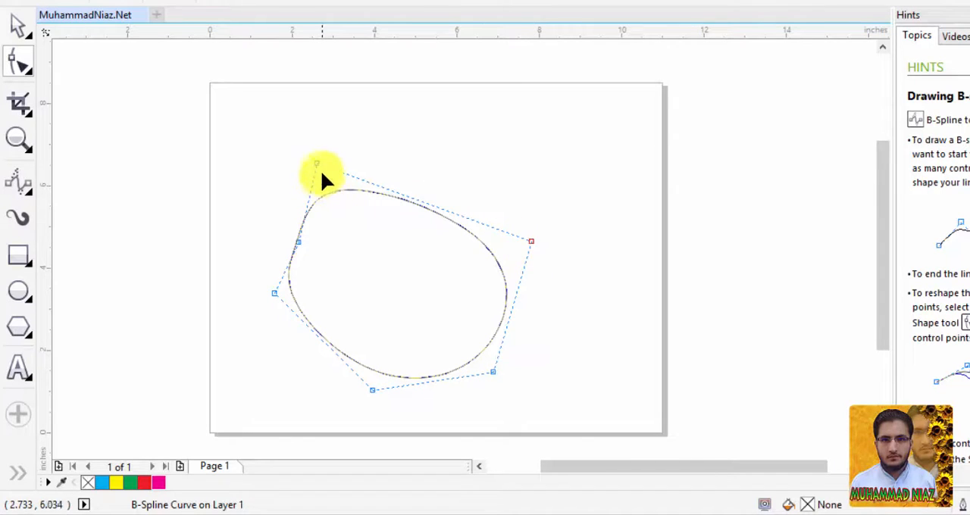
pyautogui.moveTo(318, 164); pyautogui.dragTo(355, 180)
pyautogui.moveTo(277, 297); pyautogui.dragTo(284, 324)
pyautogui.moveTo(371, 392); pyautogui.dragTo(372, 401)
pyautogui.click(492, 371)
pyautogui.moveTo(491, 372); pyautogui.dragTo(486, 383)
# Form the curve into a tall egg, pulling its top and bottom control points to the page edges and the side points inward.
pyautogui.moveTo(356, 179); pyautogui.dragTo(410, 79)
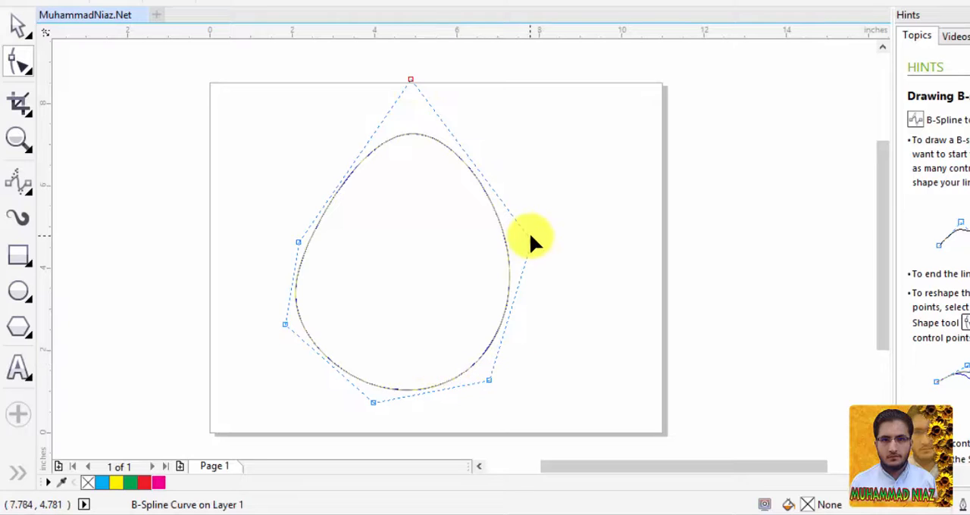
pyautogui.moveTo(532, 243); pyautogui.dragTo(506, 244)
pyautogui.moveTo(297, 243)
pyautogui.mouseDown()
pyautogui.moveTo(327, 247)
pyautogui.moveTo(315, 242)
pyautogui.mouseUp()
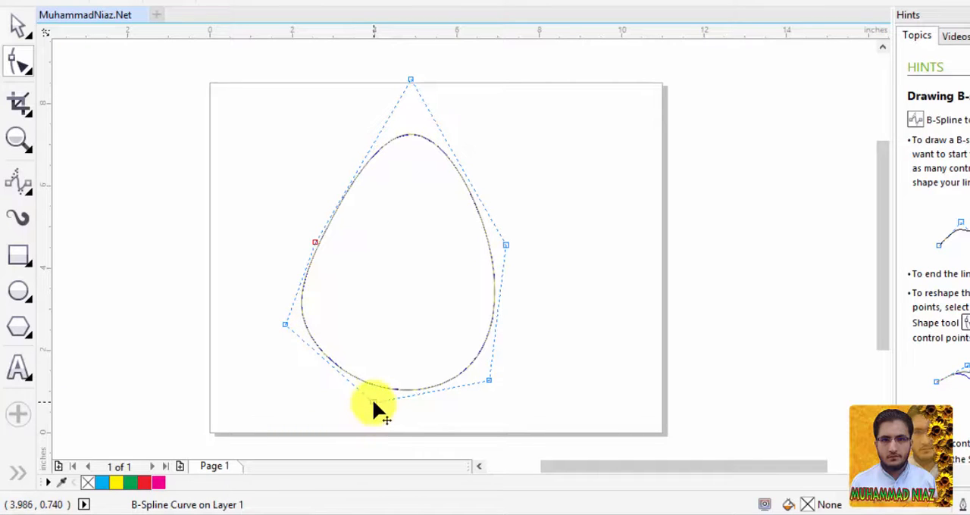
pyautogui.moveTo(373, 400); pyautogui.dragTo(396, 445)
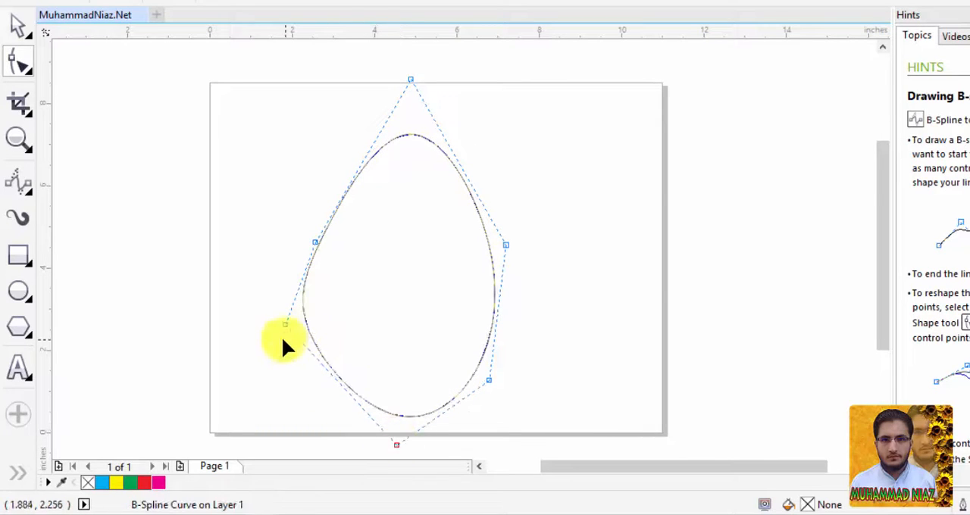
pyautogui.moveTo(281, 326); pyautogui.dragTo(319, 343)
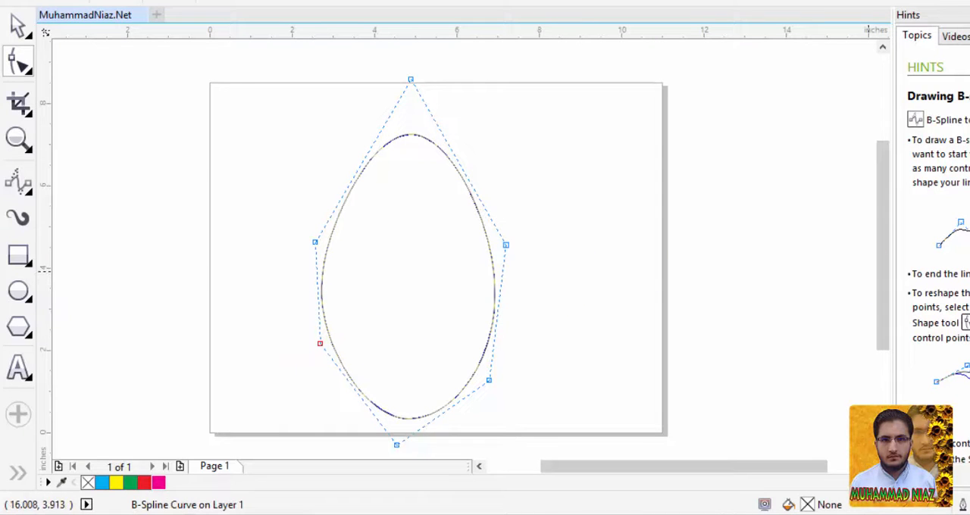
# Fill the egg shape with green and deselect it.
pyautogui.click(969, 280)
pyautogui.click(21, 38)
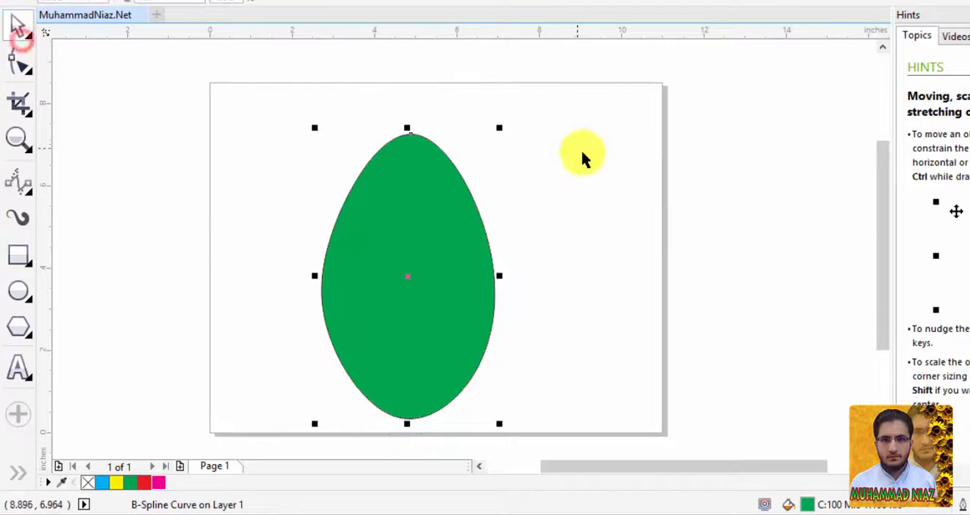
pyautogui.click(581, 157)
# Delete the green egg shape from the page.
pyautogui.click(460, 266)
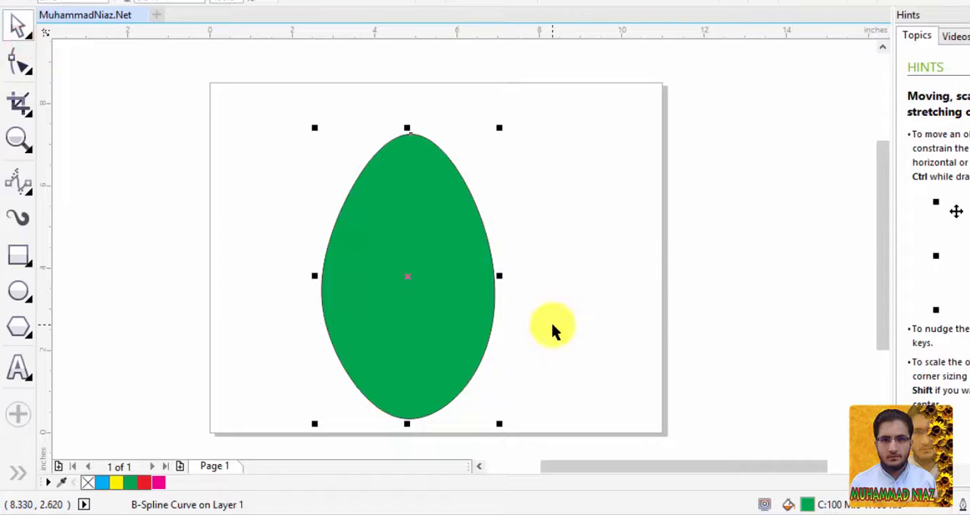
pyautogui.press('Delete')
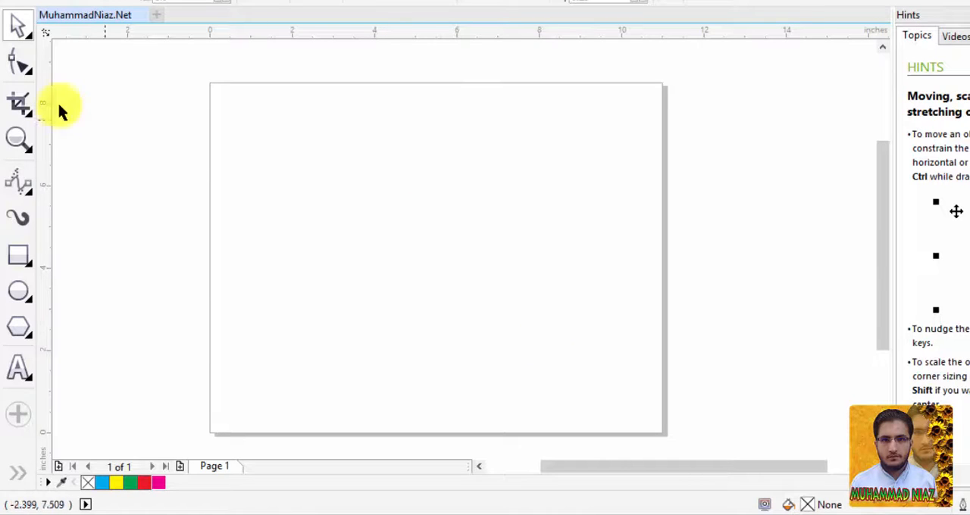
pyautogui.click(22, 62)
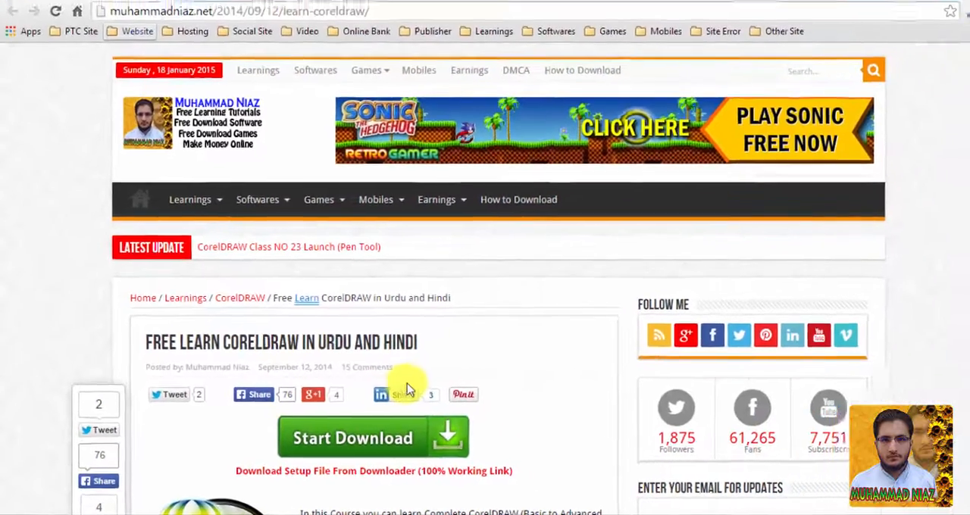
# Switch to the browser and look through the CorelDRAW course page's topic list, including the B-Spline Tool lesson.
pyautogui.scroll(-3, 391, 393)
pyautogui.scroll(-3, 392, 393)
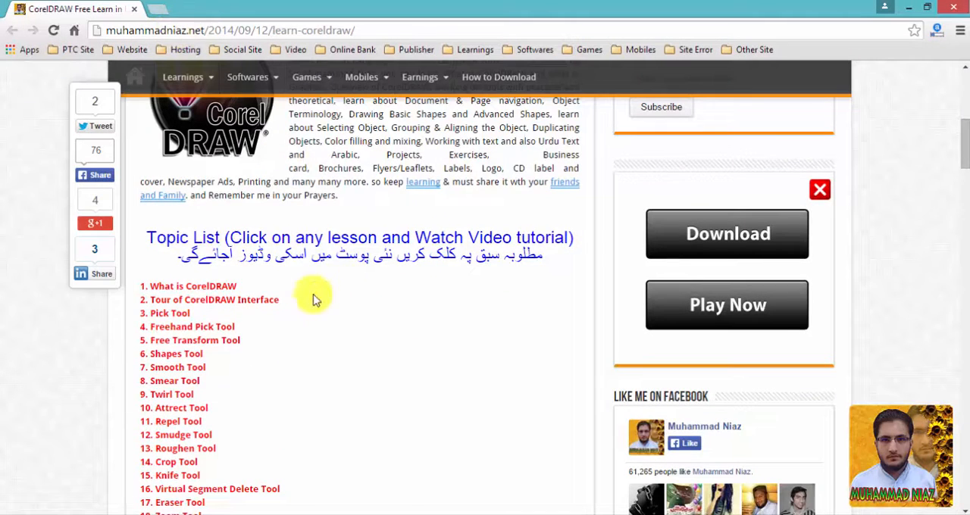
pyautogui.scroll(-2, 288, 295)
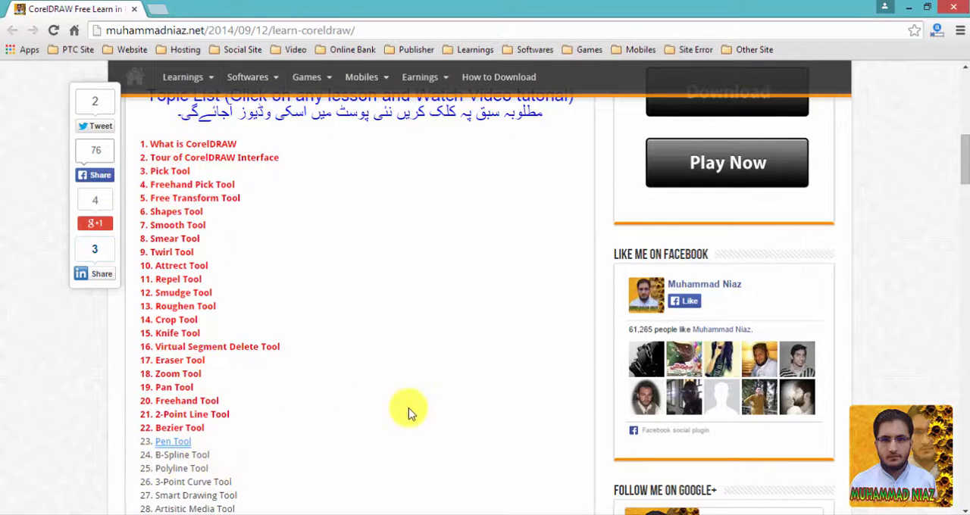
pyautogui.scroll(-5, 472, 347)
pyautogui.scroll(-20, 473, 348)
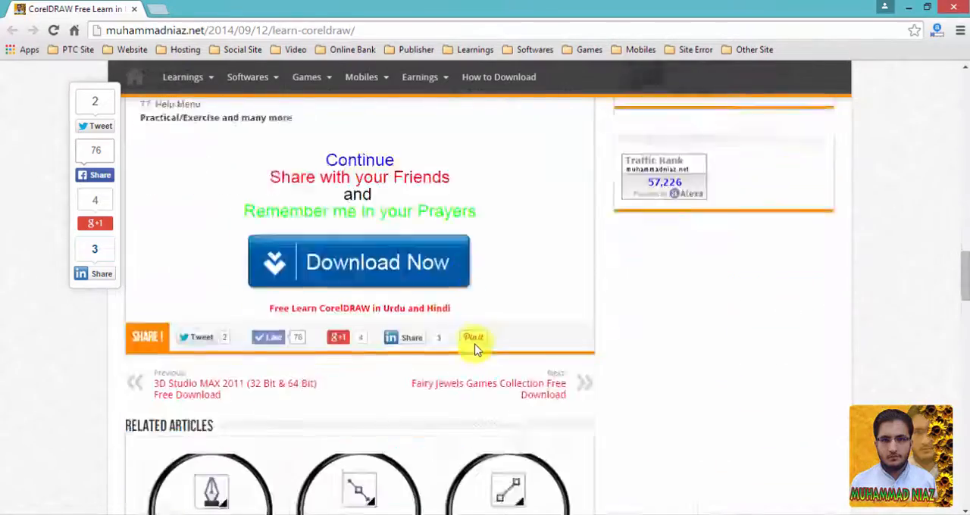
pyautogui.scroll(20, 475, 348)
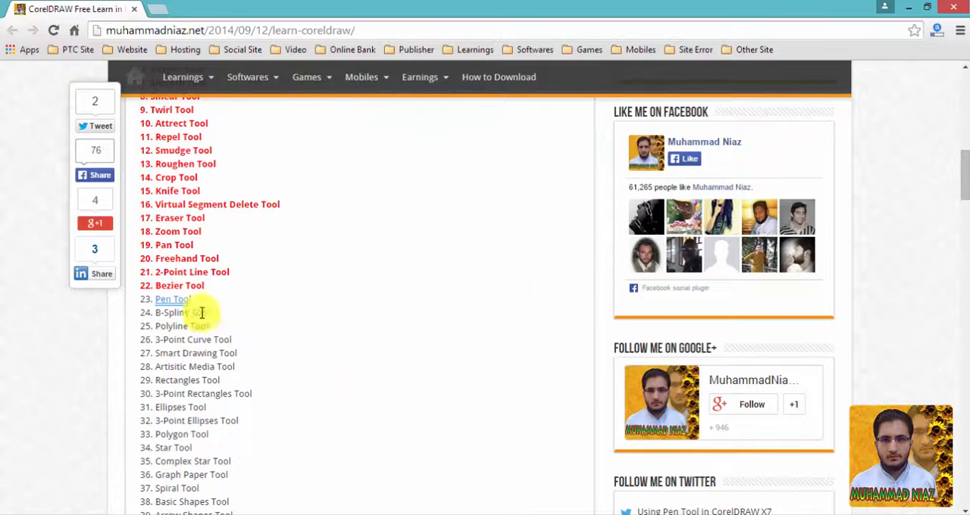
pyautogui.scroll(4, 337, 315)
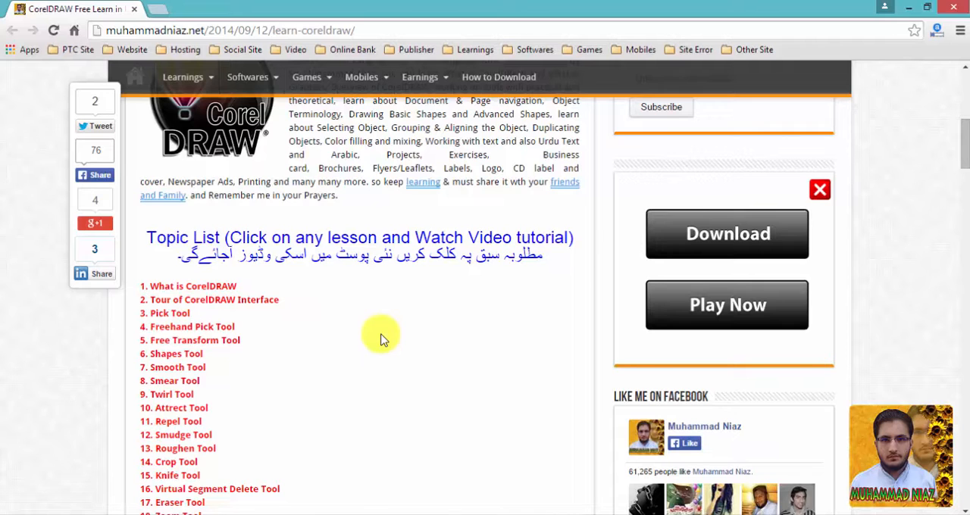
pyautogui.scroll(5, 381, 338)
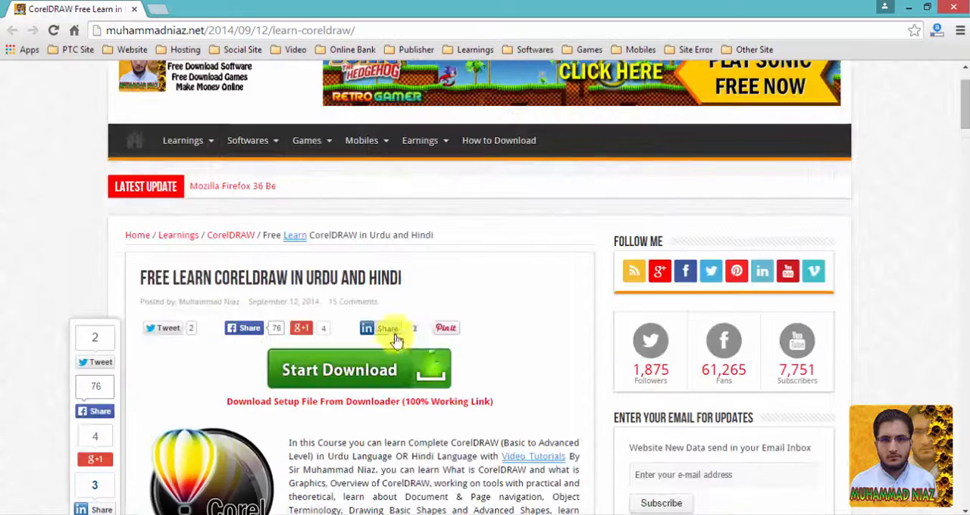
# Open the course site's Facebook page from its fans counter and look over the timeline.
pyautogui.click(725, 344)
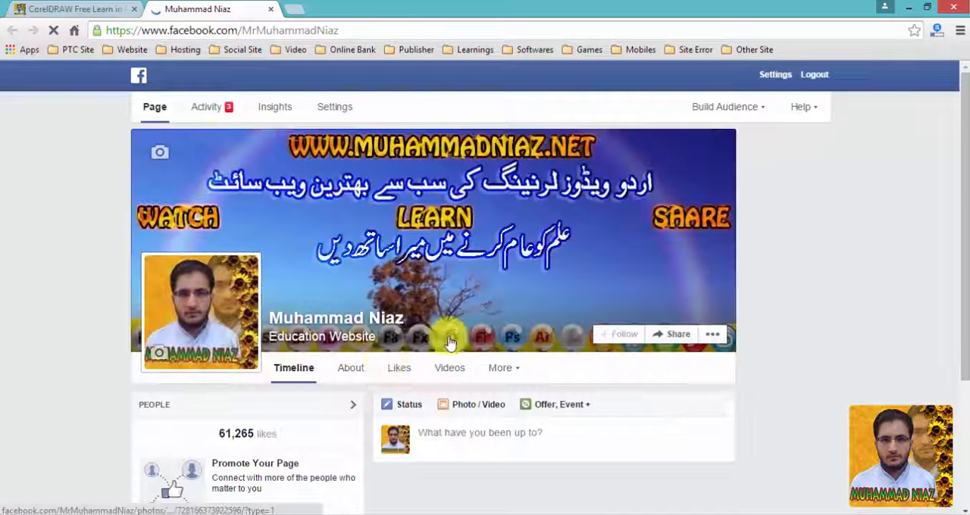
pyautogui.scroll(-3, 336, 313)
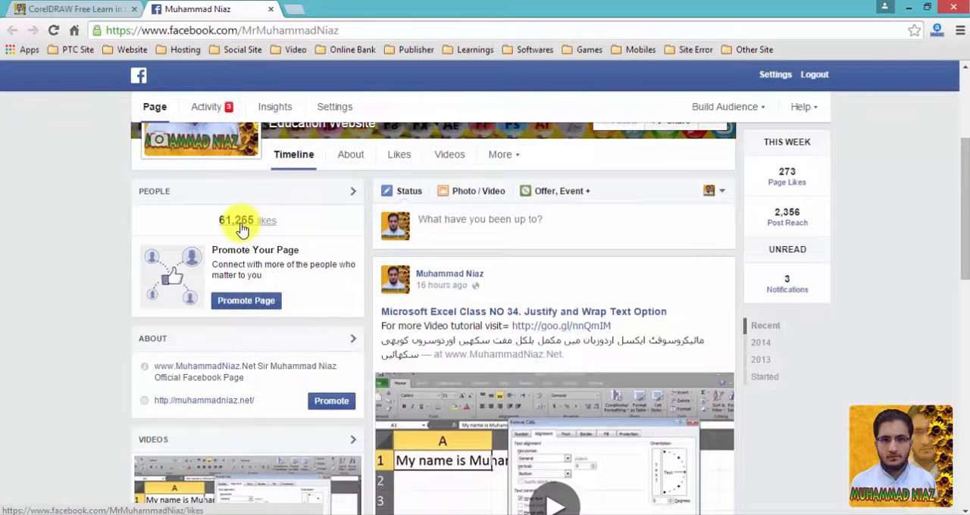
pyautogui.scroll(3, 416, 304)
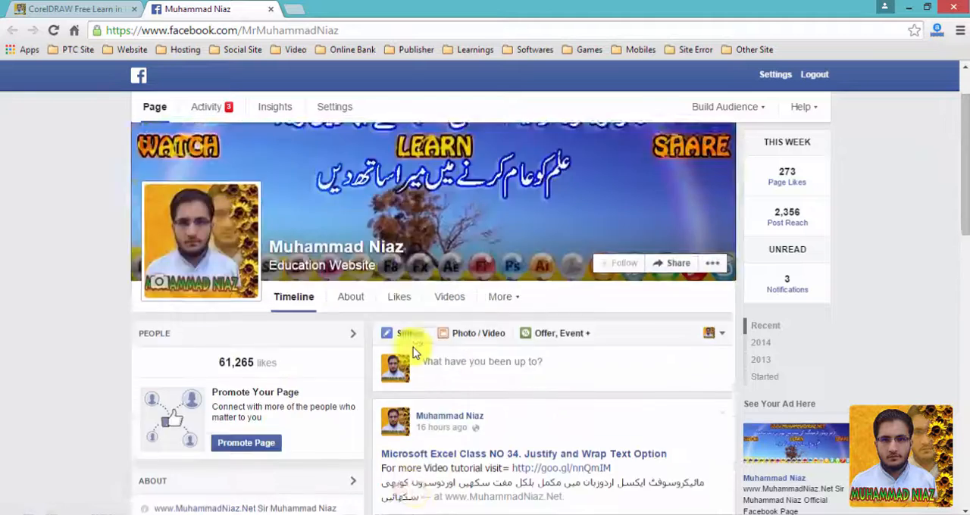